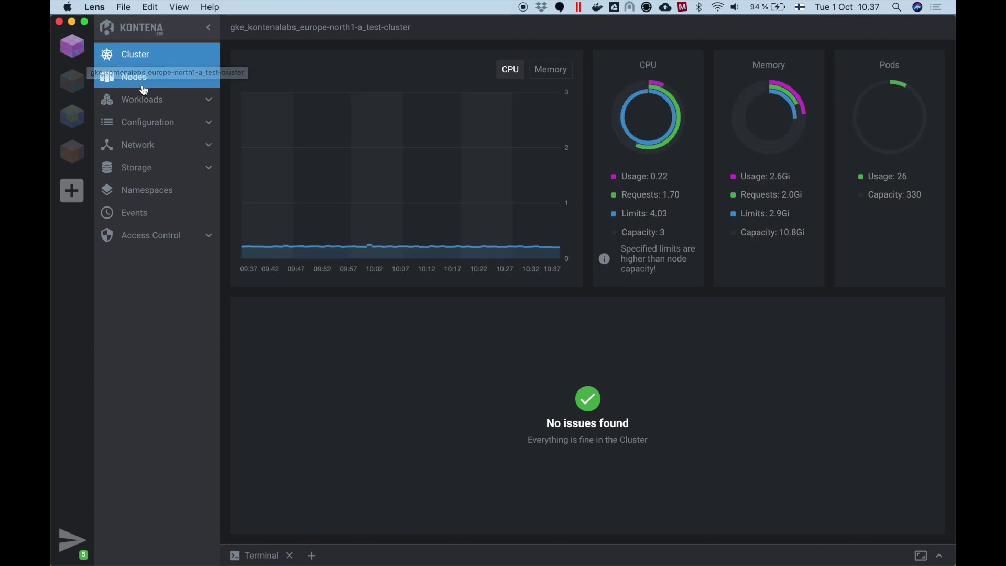
Step: Show the GKE test cluster's node list with its three nodes
left_click(143, 86)
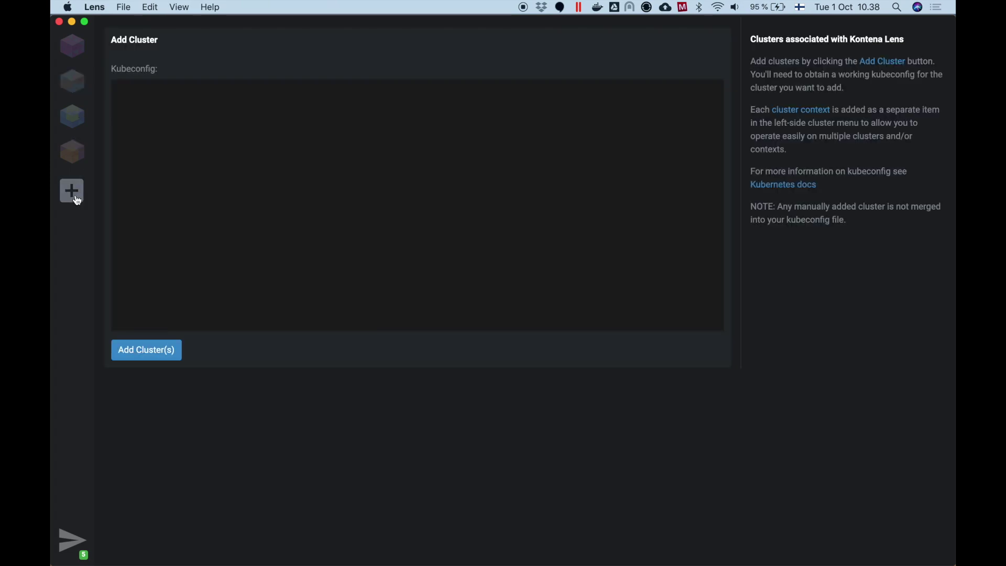
Step: Paste the DigitalOcean cluster's kubeconfig, copied from VS Code, into the Kubeconfig field
key("super+Tab")
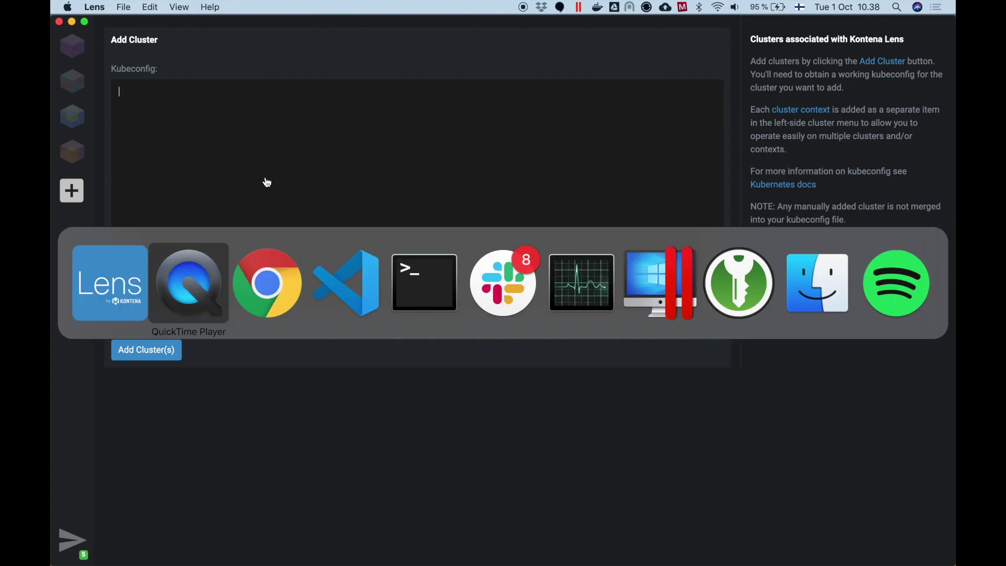
key("Tab")
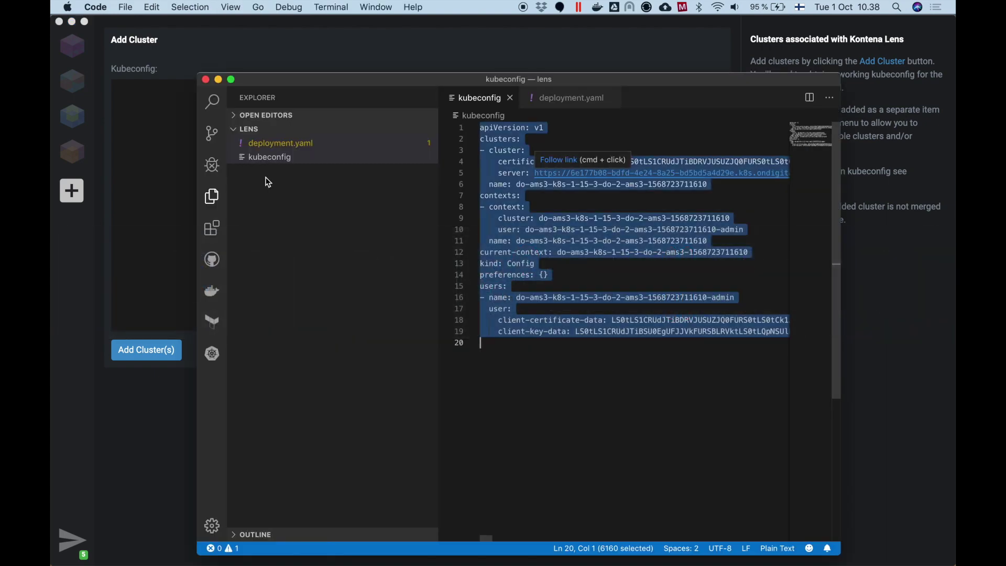
key("super+c")
key("super+Tab")
key("super+v")
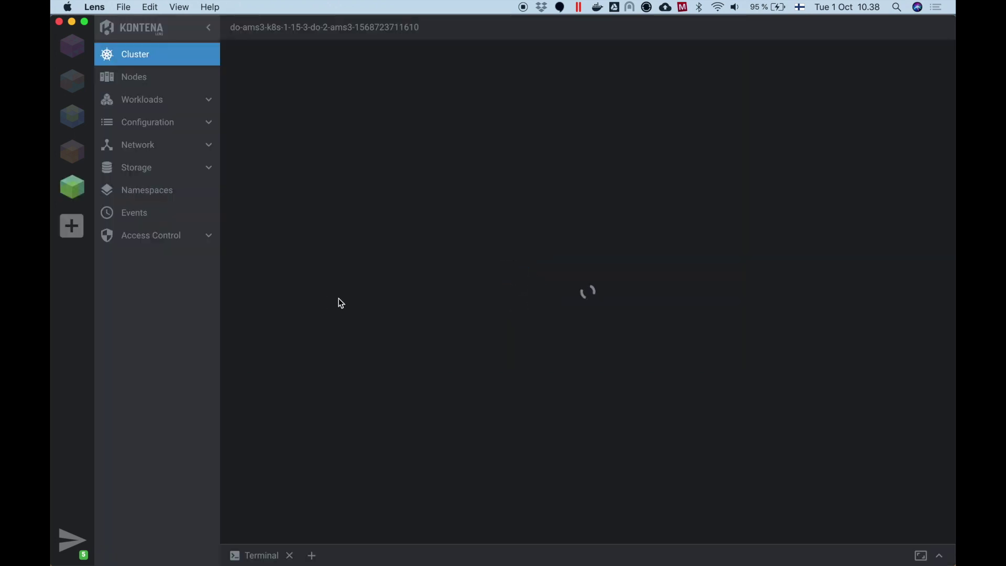
Step: Open the newly added DigitalOcean cluster's settings from its context menu
right_click(71, 189)
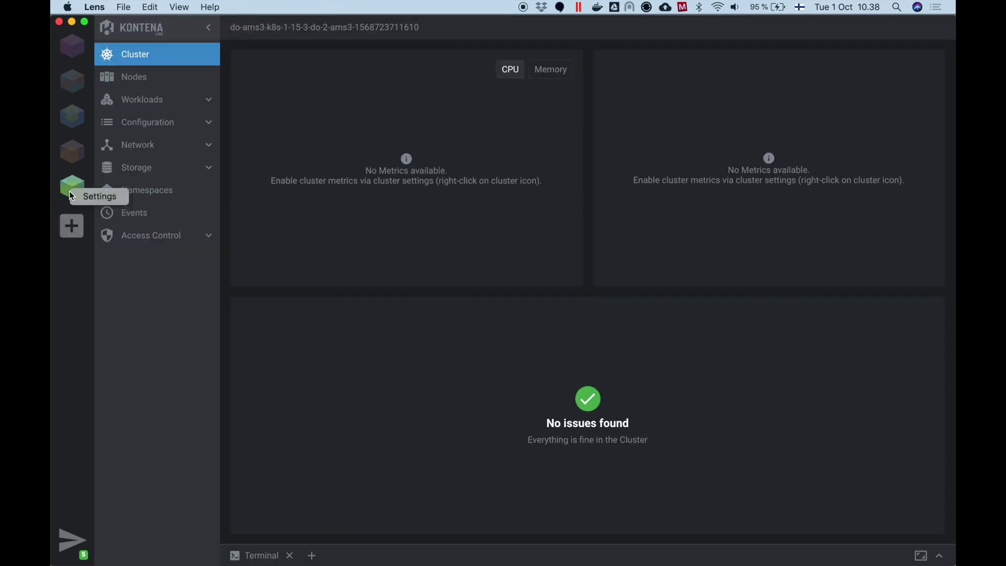
left_click(95, 198)
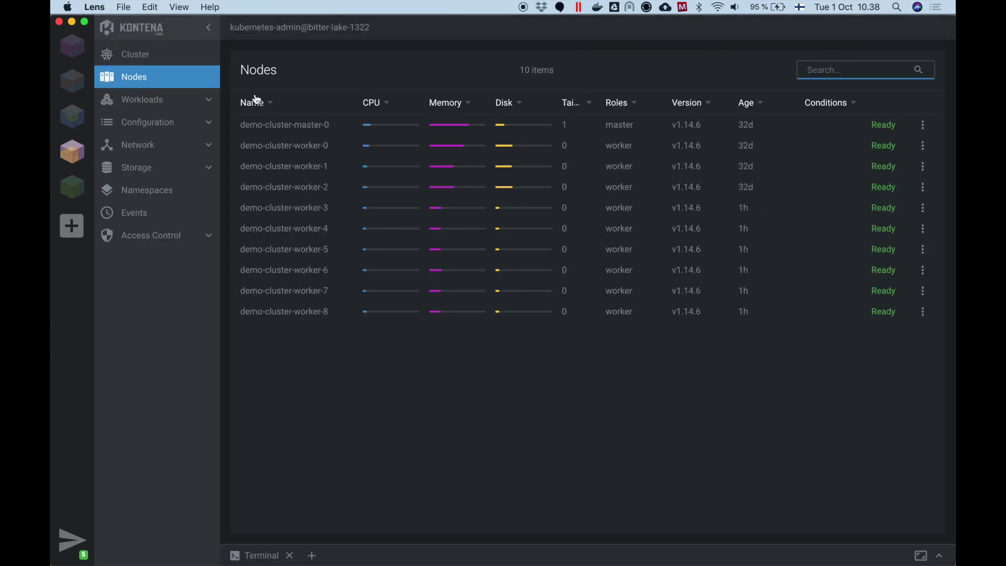
Step: Review demo-cluster-worker-0's details and pods, then expand Workloads in the sidebar
left_click(296, 145)
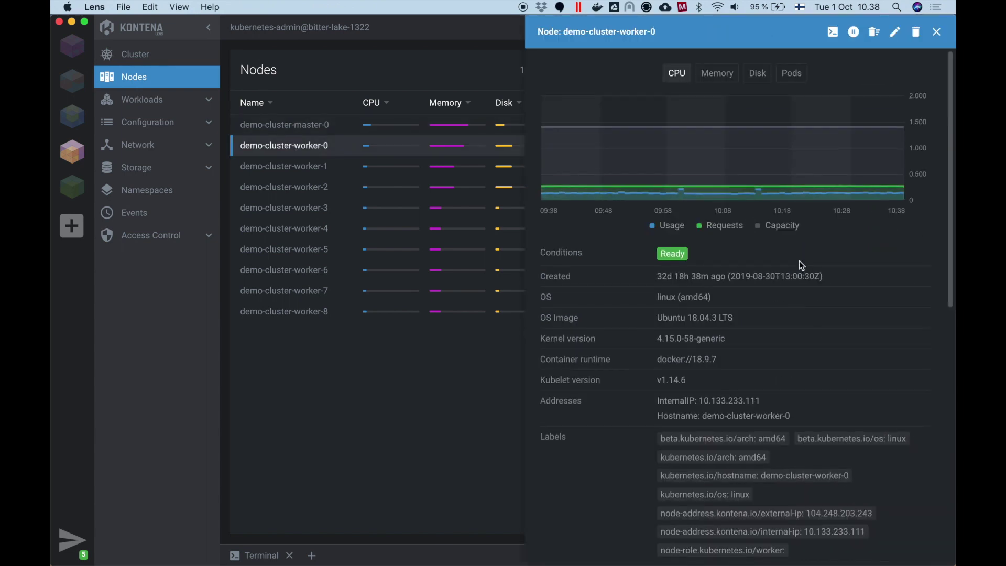
scroll(819, 392, "down", 3)
scroll(818, 392, "down", 3)
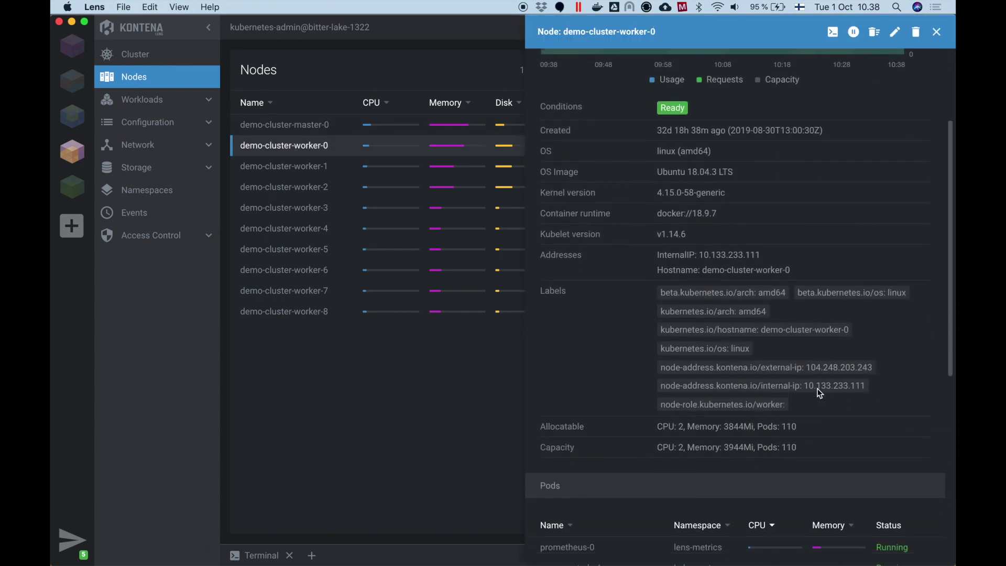
scroll(819, 391, "down", 3)
scroll(819, 392, "down", 2)
scroll(819, 391, "down", 2)
scroll(818, 392, "down", 2)
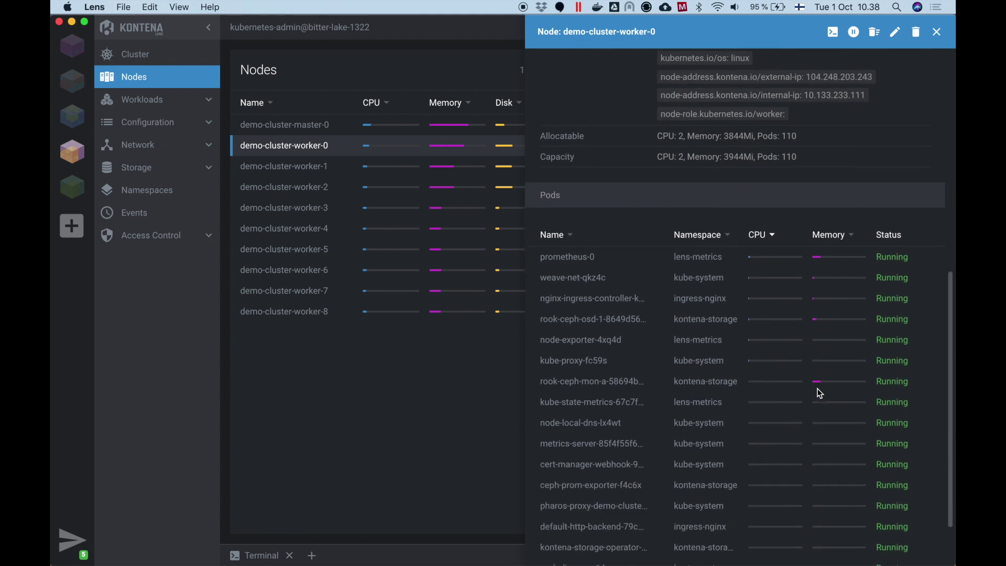
scroll(819, 392, "down", 2)
scroll(819, 392, "down", 2)
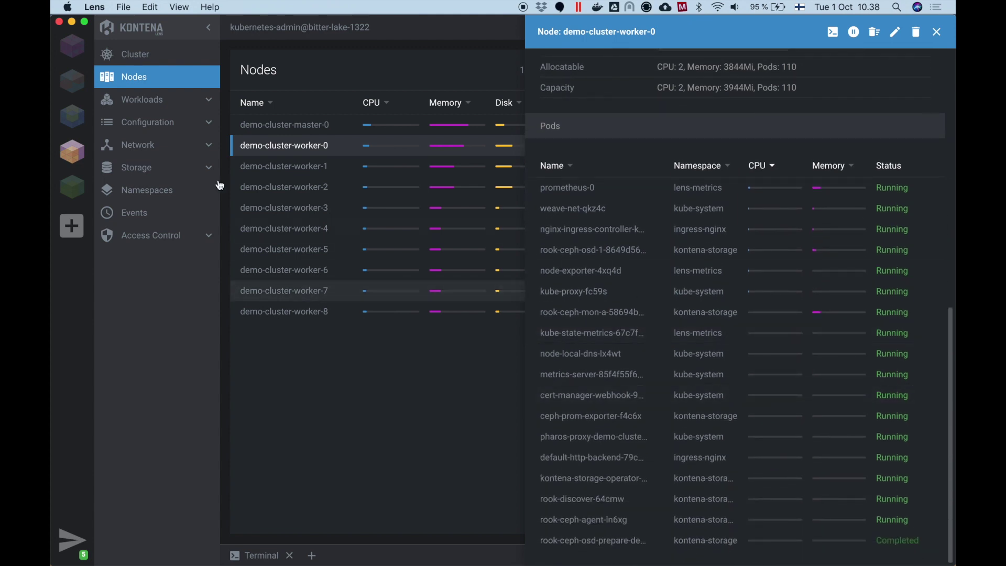
left_click(142, 99)
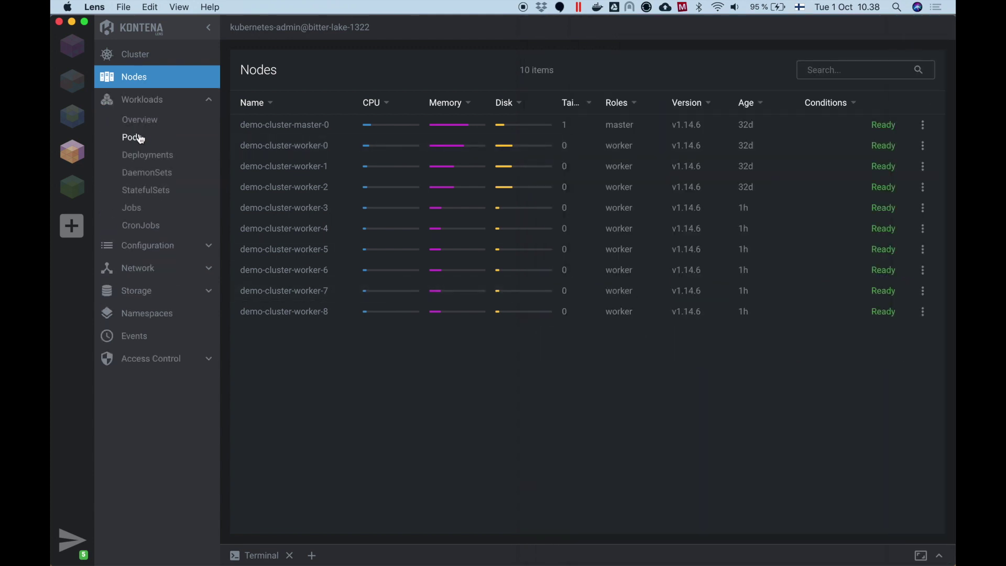
Step: List only the pods in the default namespace
left_click(151, 138)
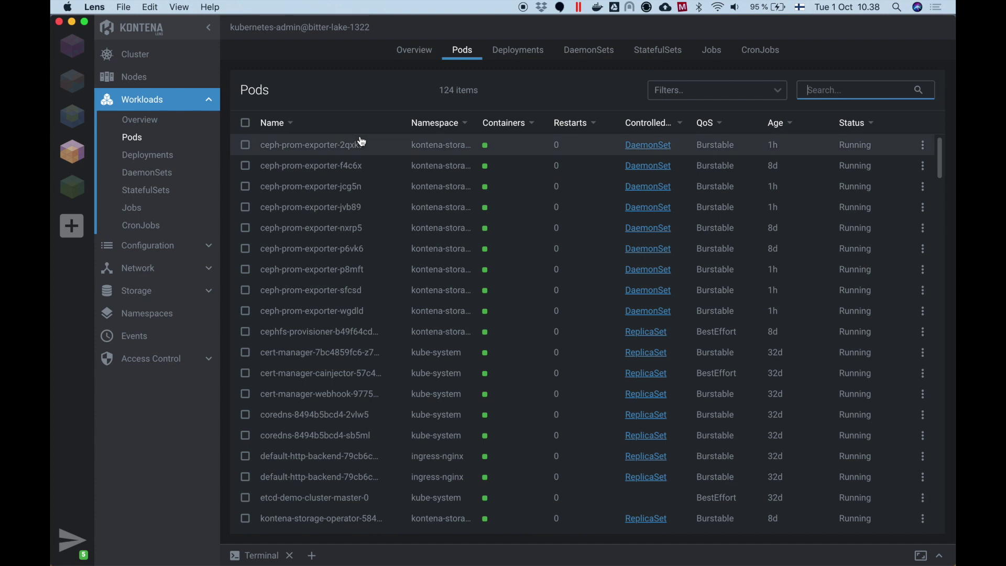
left_click(701, 91)
left_click(691, 132)
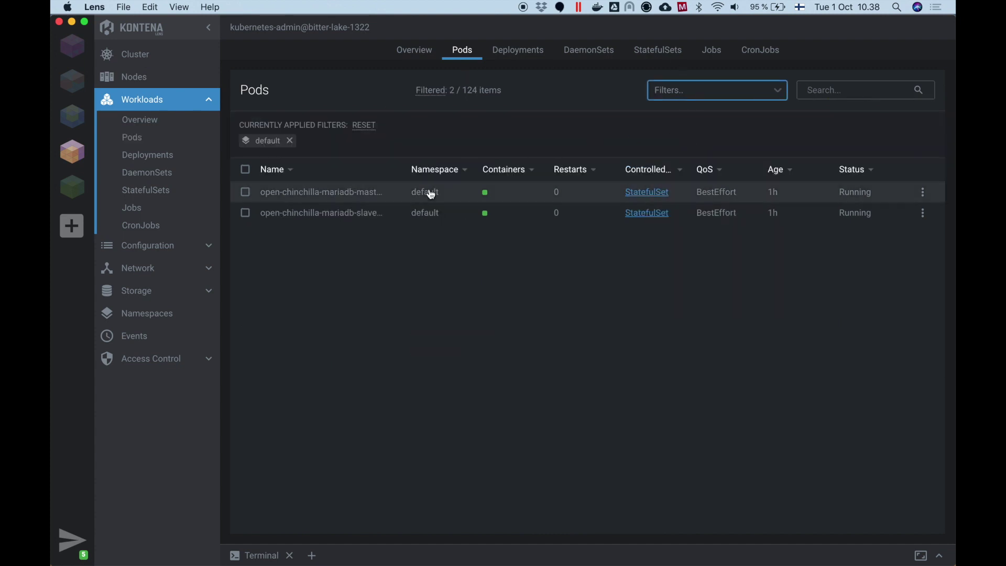
Step: Open open-chinchilla-mariadb-master-0 and view its Memory, Network and Filesystem charts
left_click(320, 192)
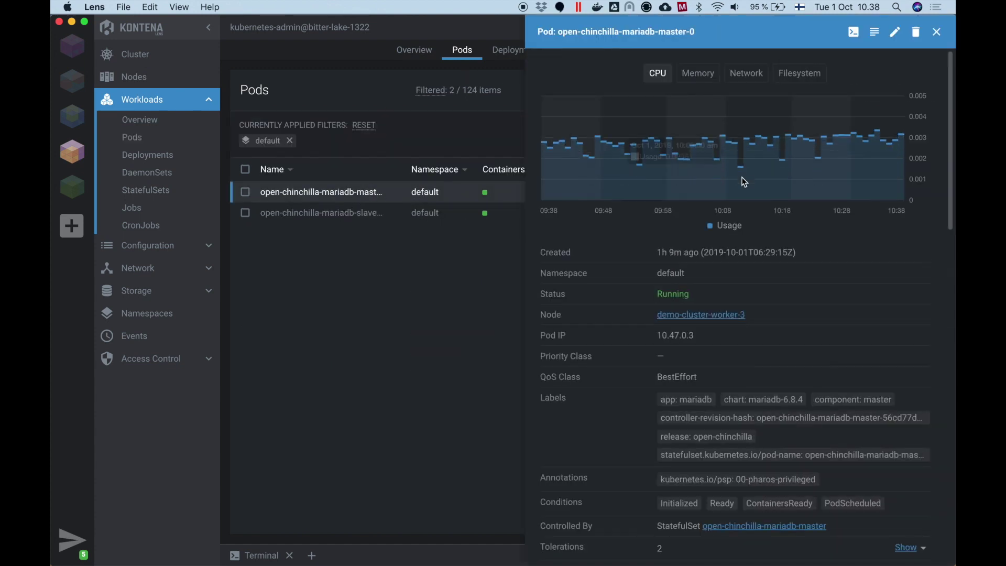
left_click(698, 74)
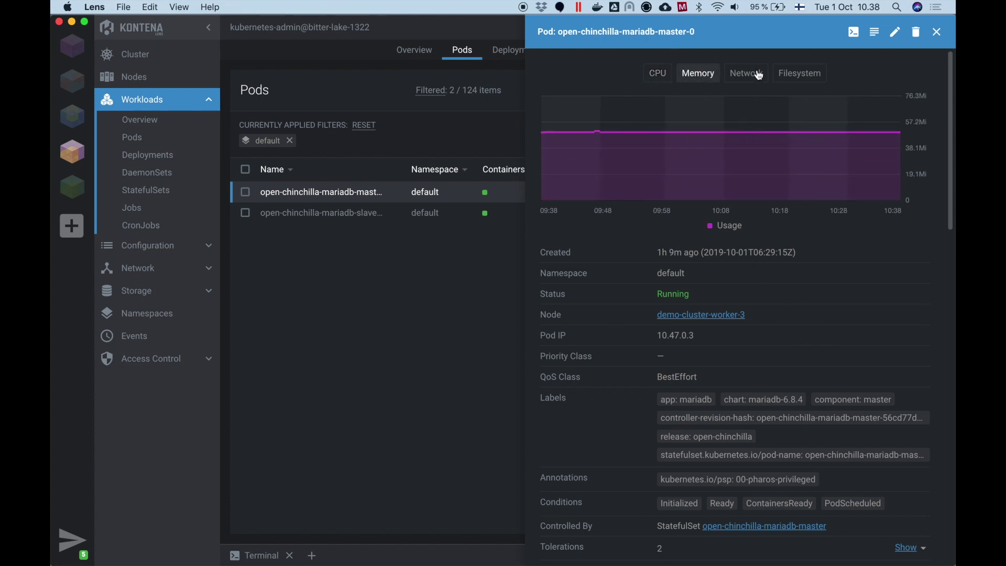
left_click(746, 73)
left_click(800, 73)
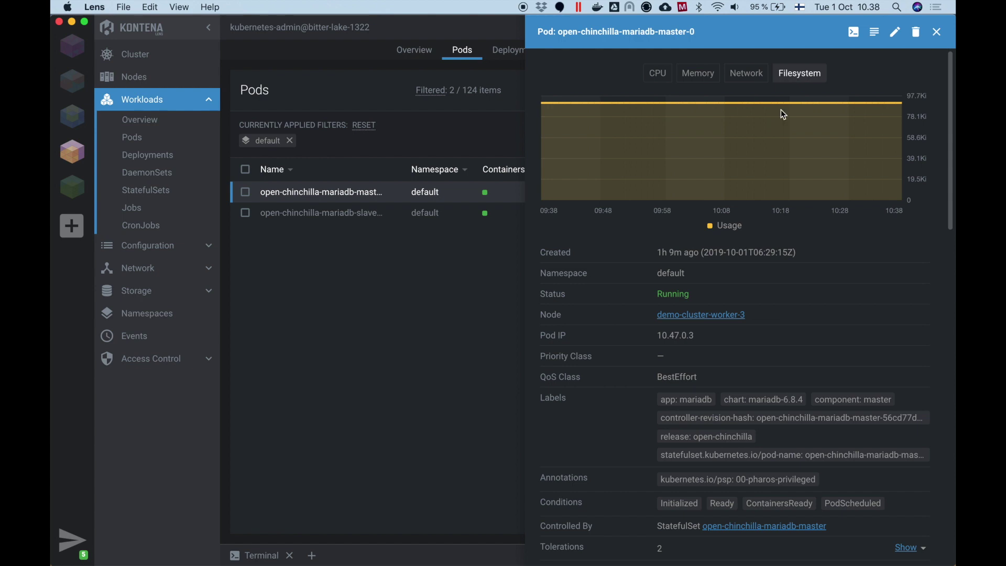
scroll(781, 276, "down", 3)
scroll(780, 276, "down", 4)
scroll(780, 276, "down", 4)
scroll(780, 276, "down", 3)
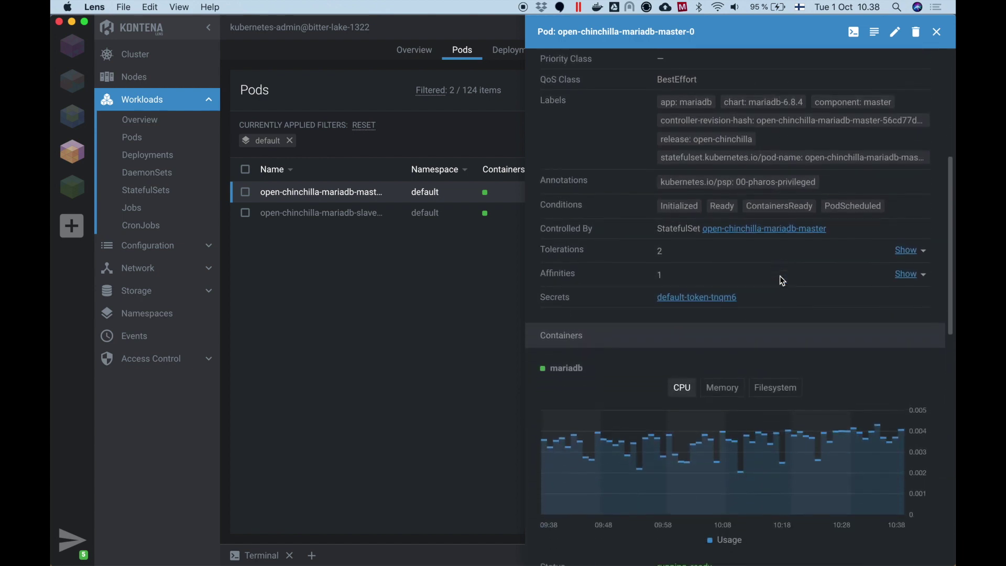
scroll(780, 276, "down", 3)
scroll(780, 276, "down", 3)
scroll(781, 276, "down", 3)
scroll(780, 276, "down", 2)
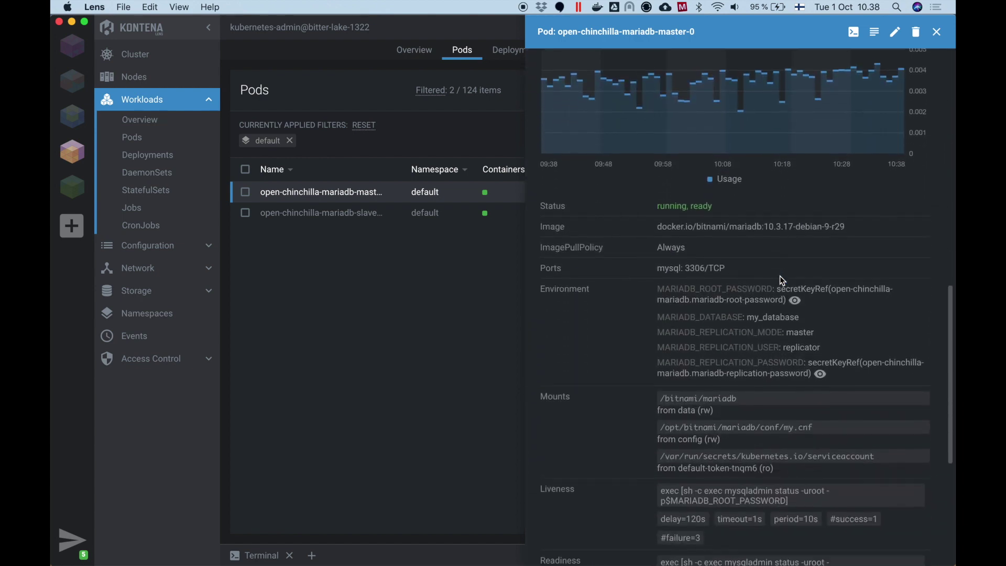
scroll(780, 276, "down", 3)
scroll(780, 276, "down", 3)
scroll(780, 276, "down", 2)
scroll(780, 276, "down", 2)
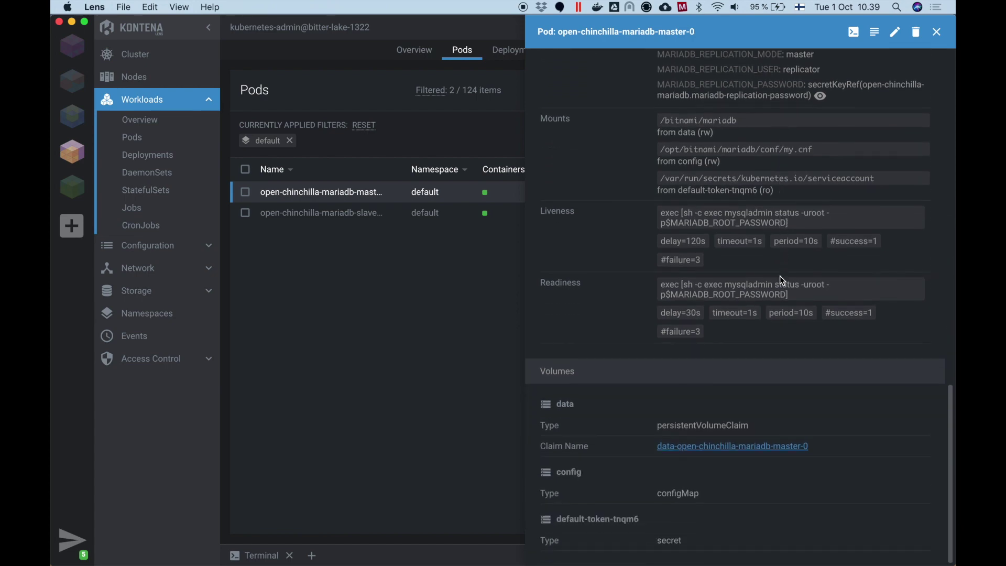
Step: View the mariadb master pod's logs, then close the logs and details drawer
left_click(873, 33)
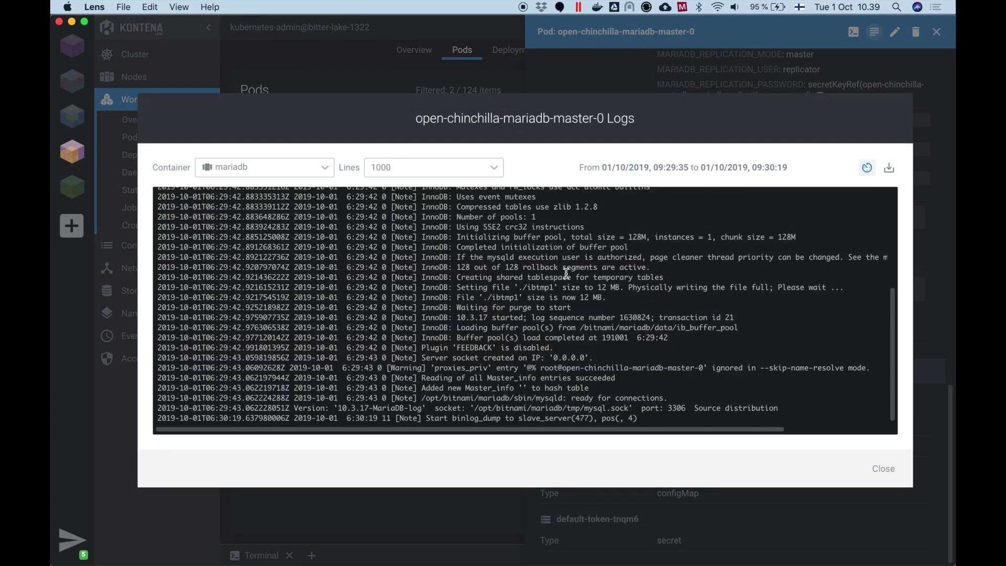
left_click(887, 469)
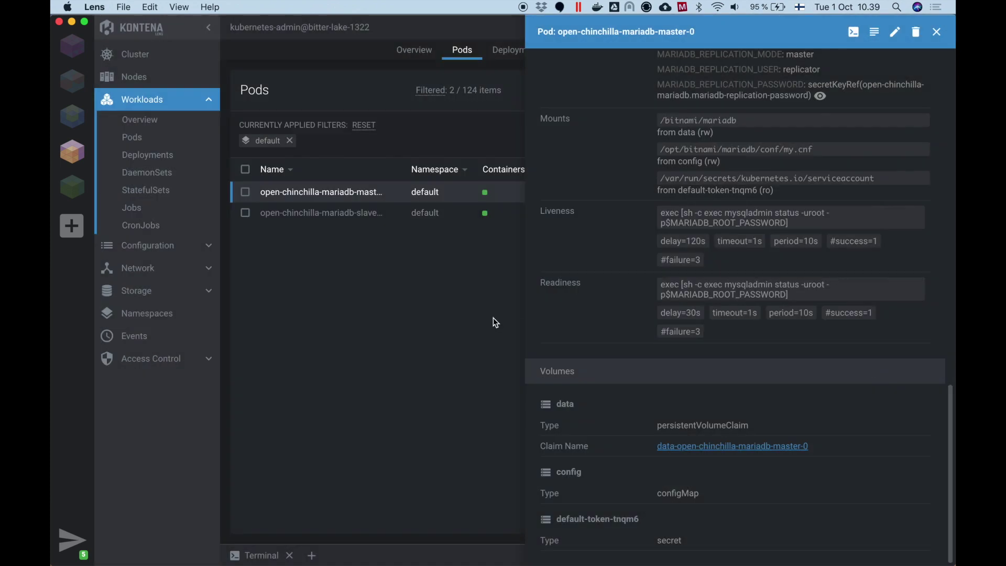
left_click(469, 268)
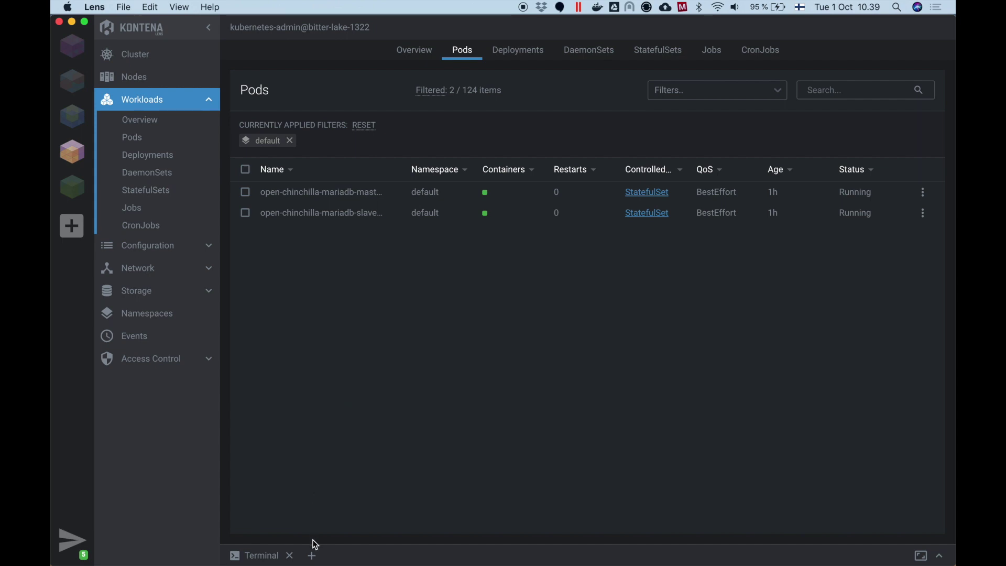
Step: Create nginx-deployment by pasting deployment.yaml from VS Code into a new resource editor
left_click(313, 556)
left_click(354, 532)
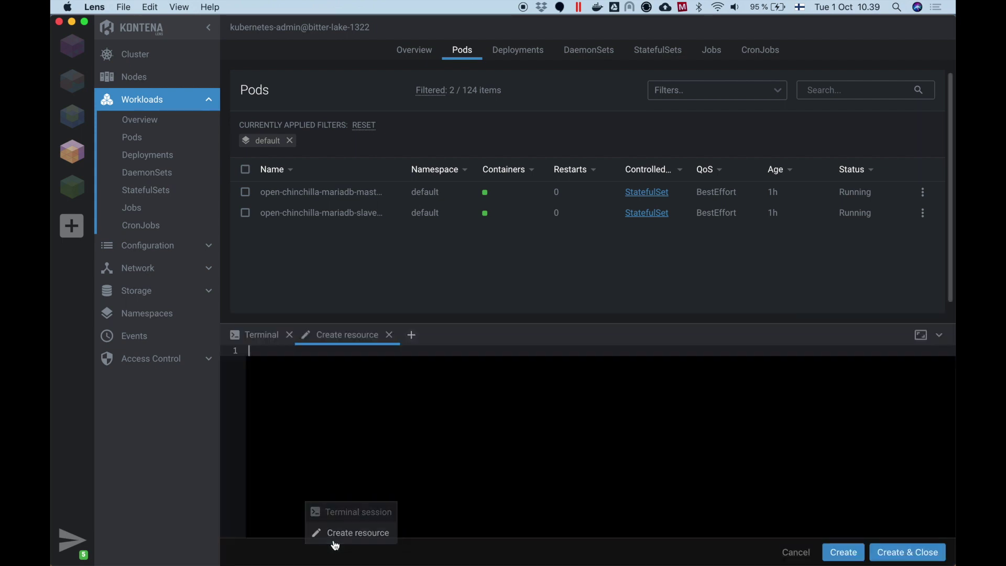
key("super+Tab")
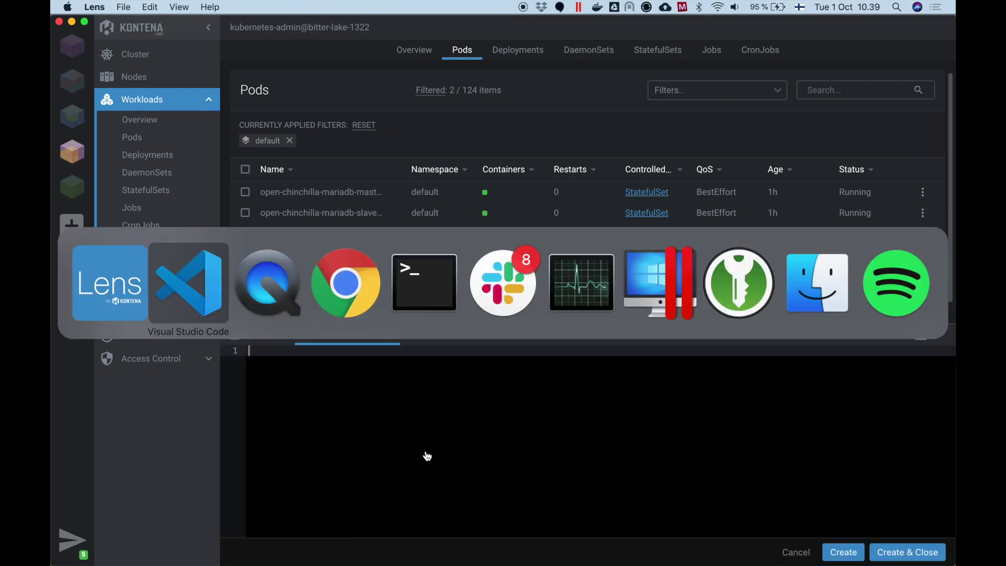
key("super+a")
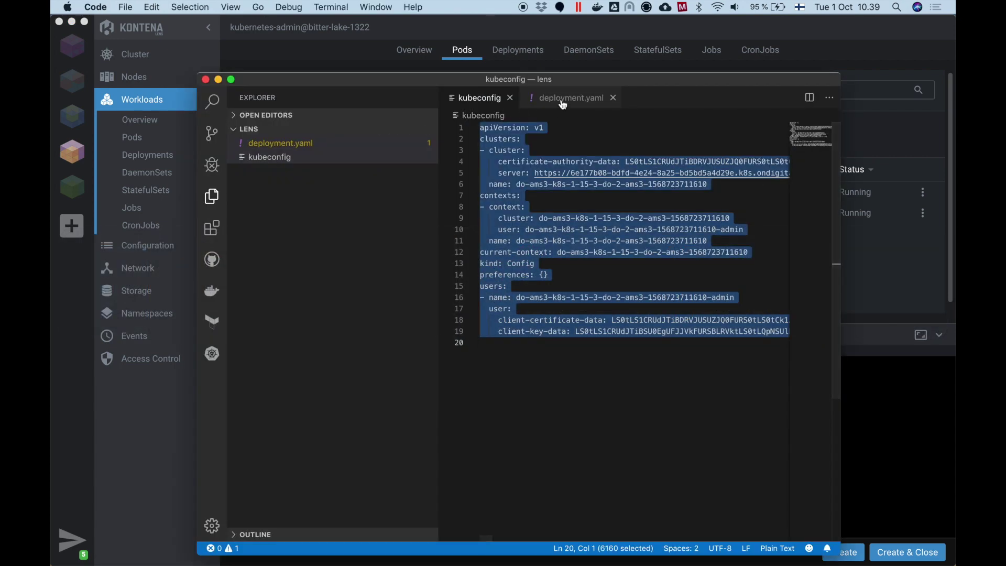
left_click(563, 98)
key("super+a")
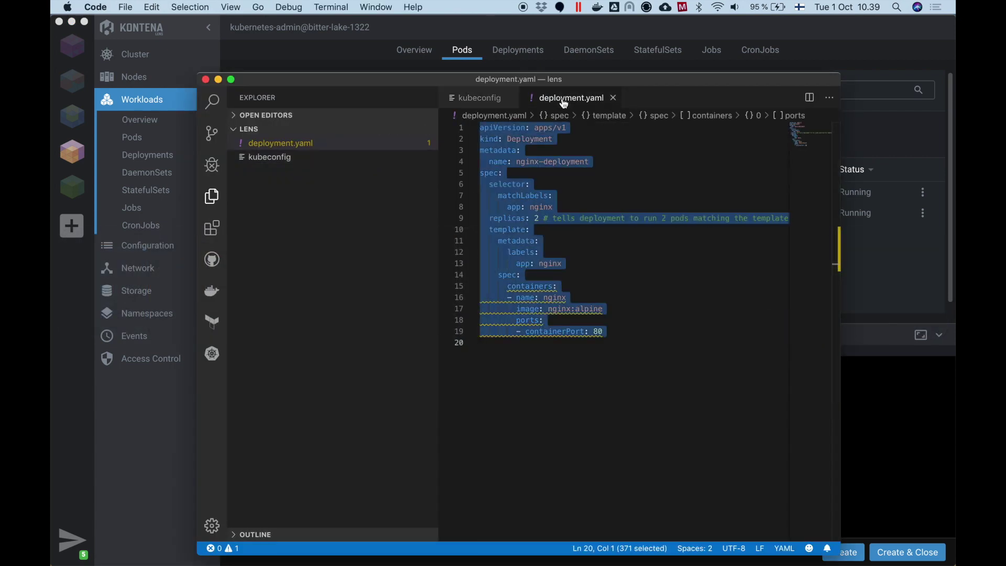
key("super+c")
key("super+Tab")
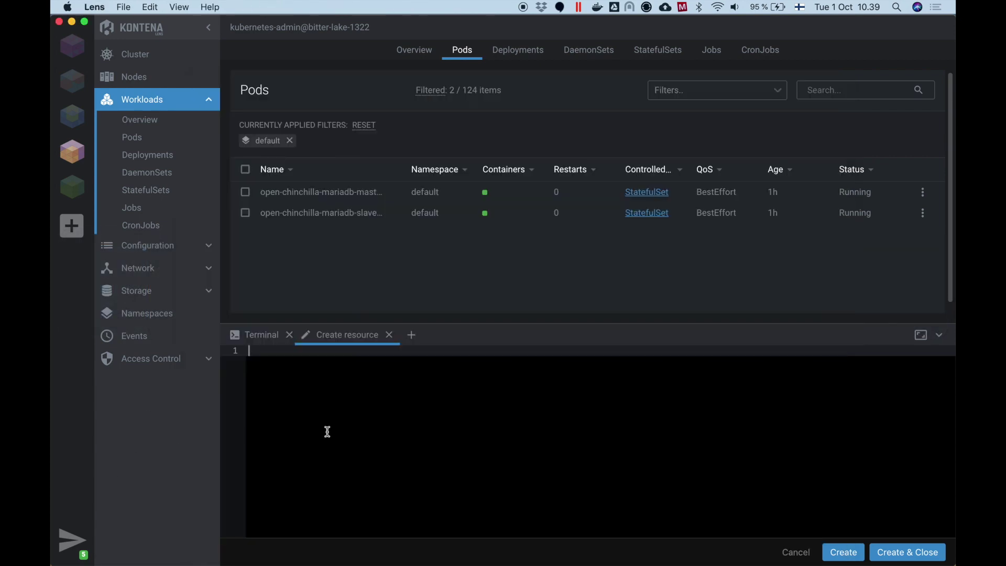
key("super+v")
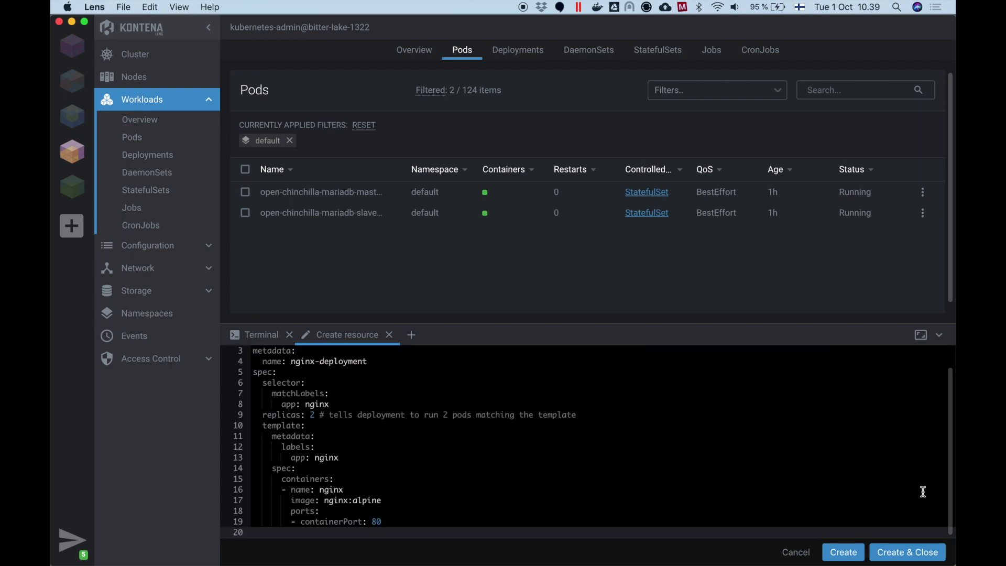
left_click(915, 557)
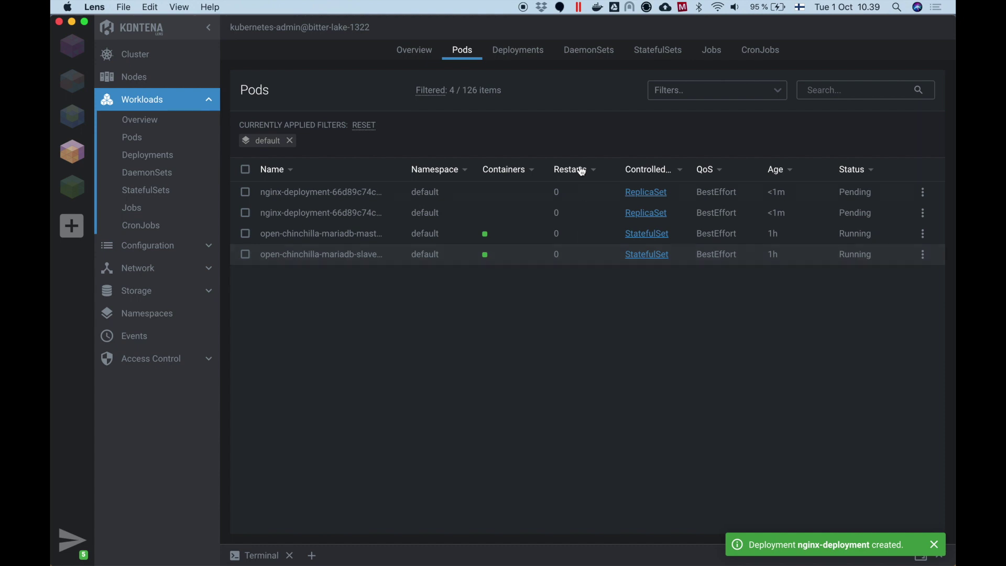
Step: Scale nginx-deployment from 2 to 29 replicas and return to the Pods list
left_click(534, 52)
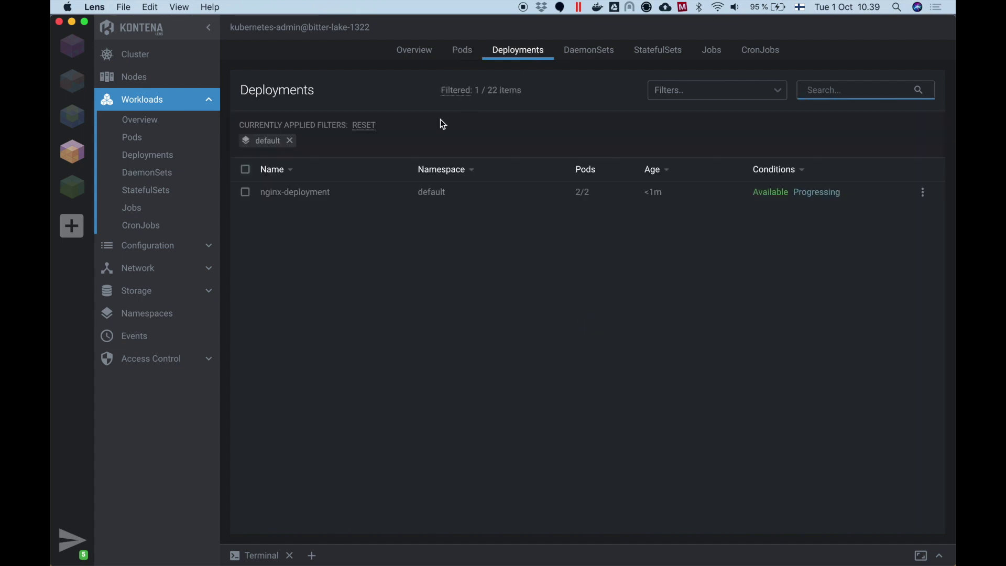
left_click(324, 194)
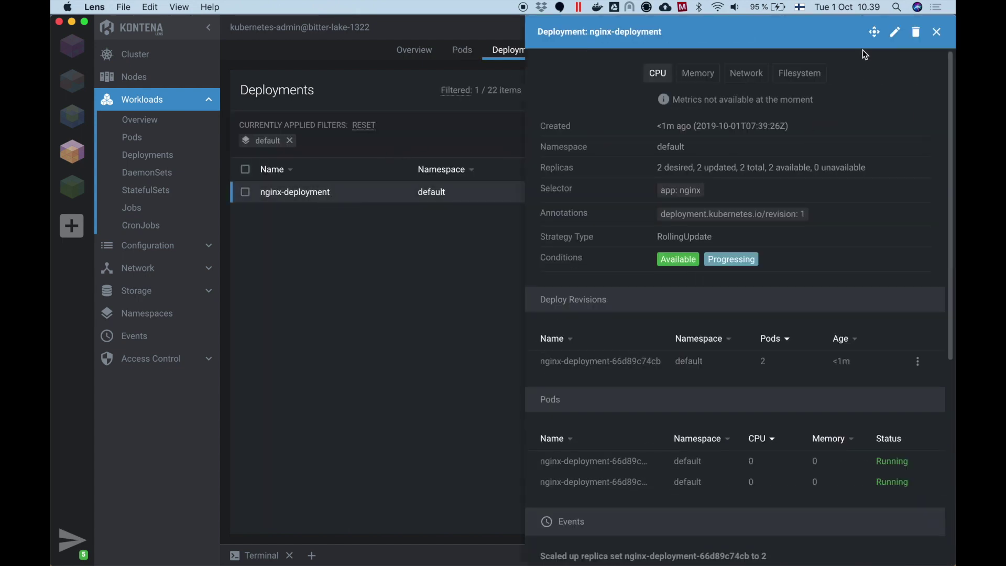
left_click(875, 33)
left_click_drag(513, 300, 559, 300)
left_click(649, 347)
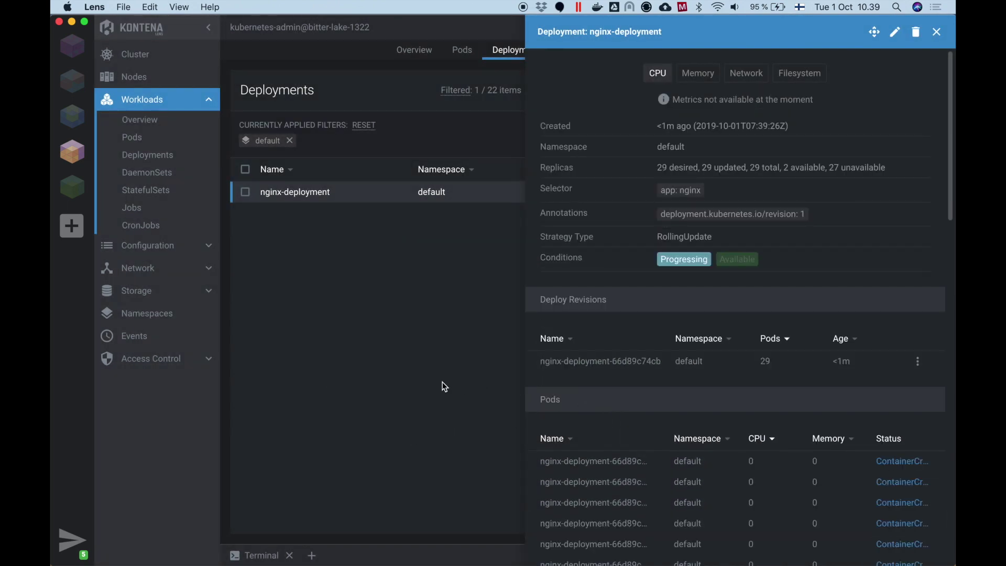
left_click(440, 386)
left_click(463, 49)
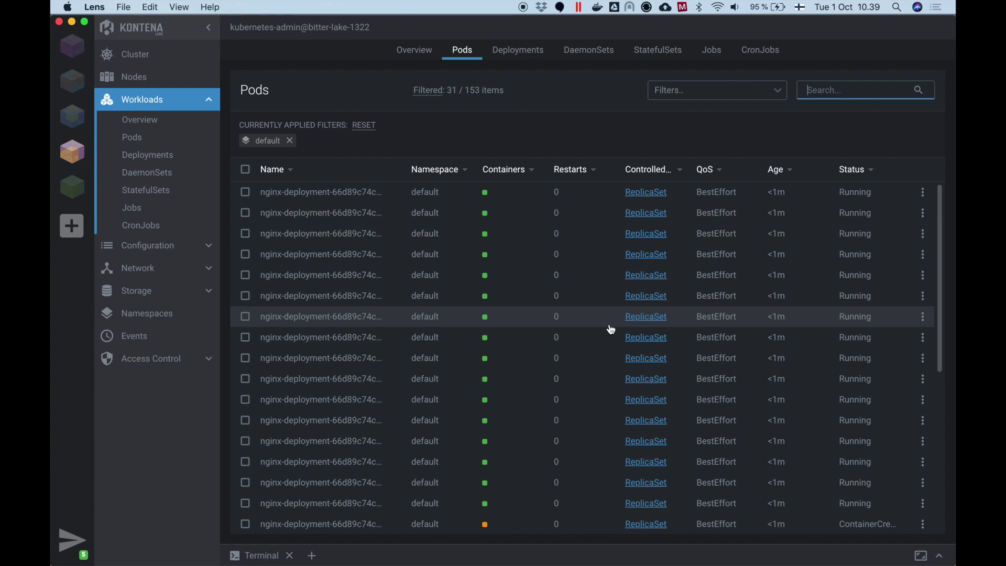
Step: In the terminal, run kubectl version --client, get deployments, delete nginx-deployment, then close it
left_click(260, 555)
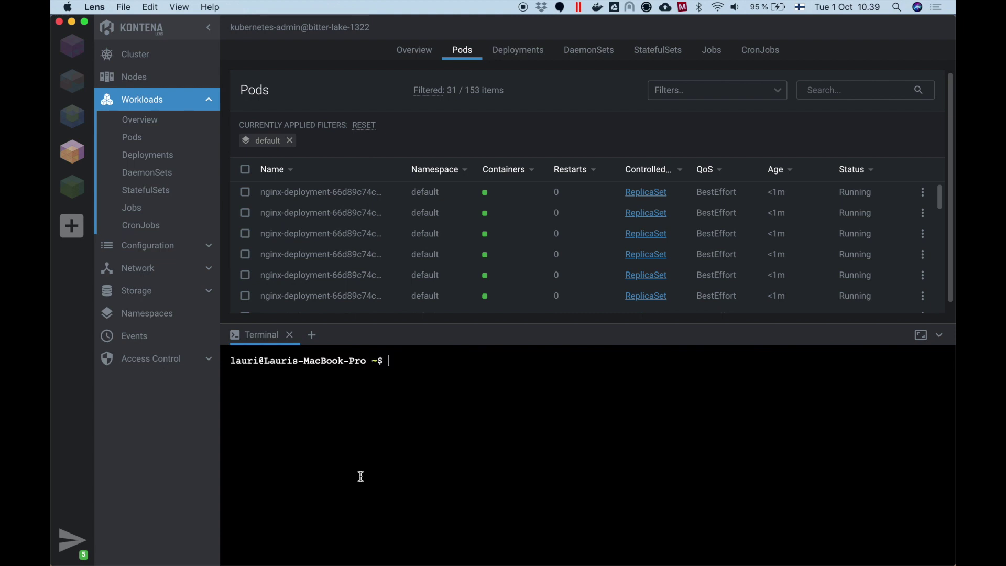
type("kubectl version -")
type("-client")
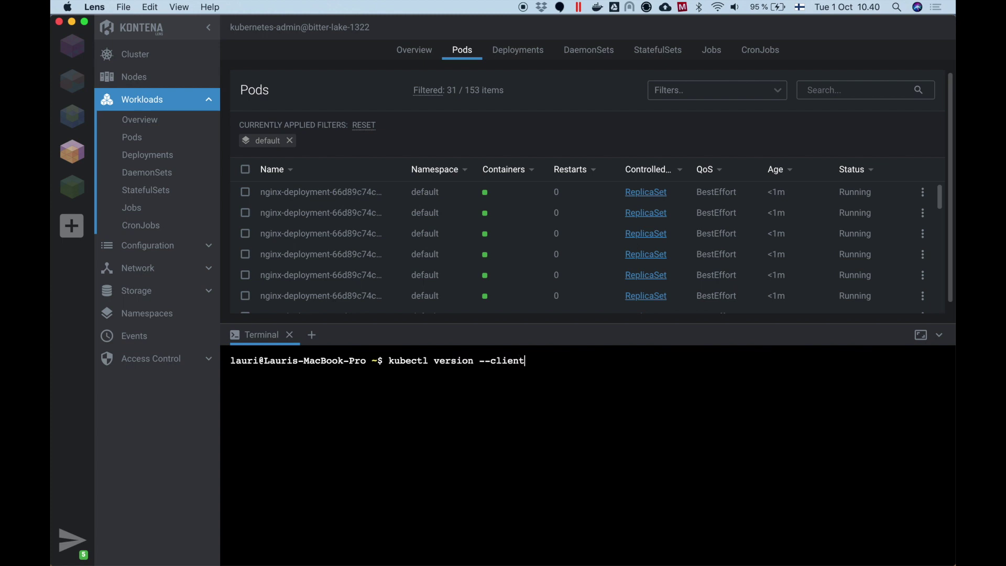
key("Return")
type("kubectl get deployments")
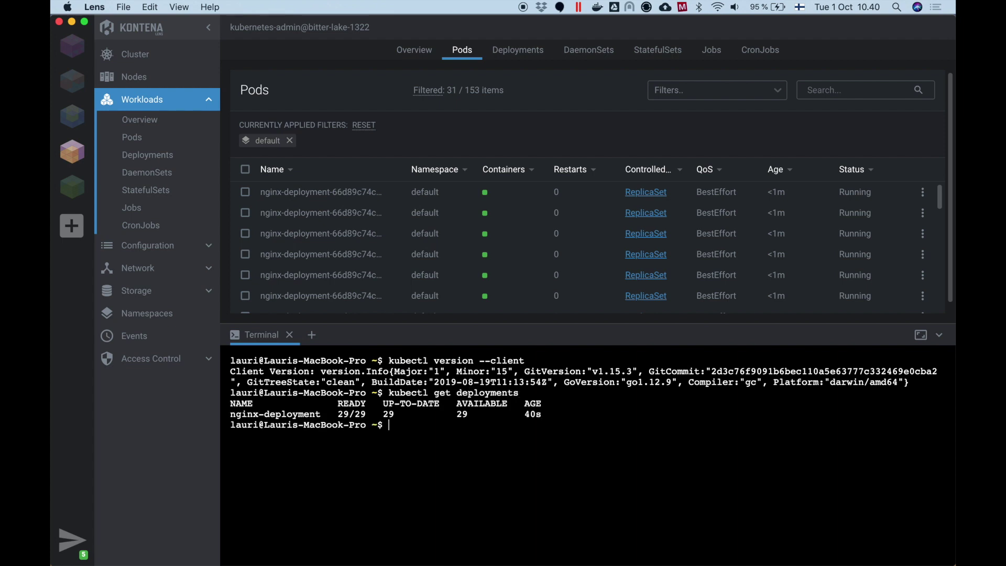
type("kubectl delete")
type("deployments.")
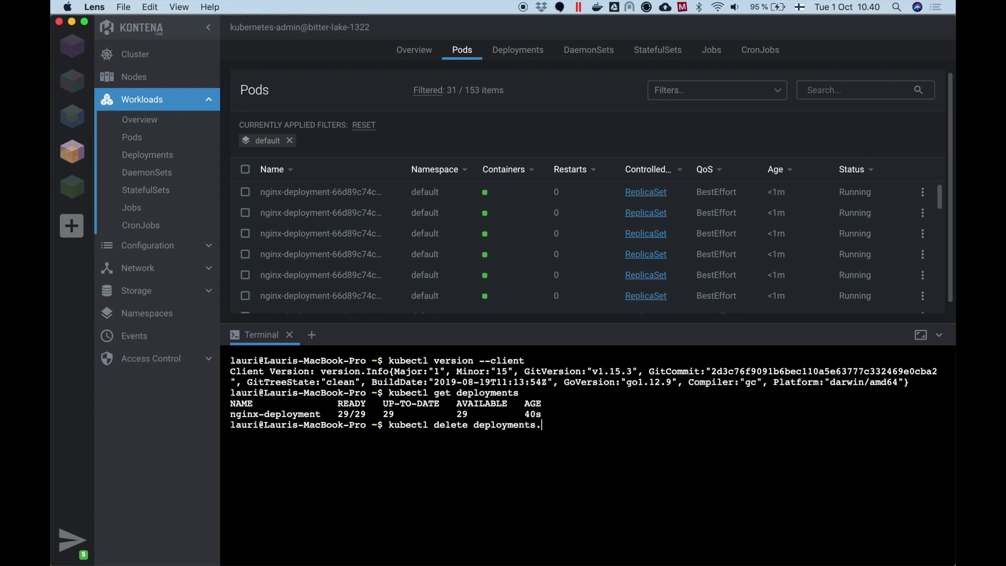
type("inx-deployment")
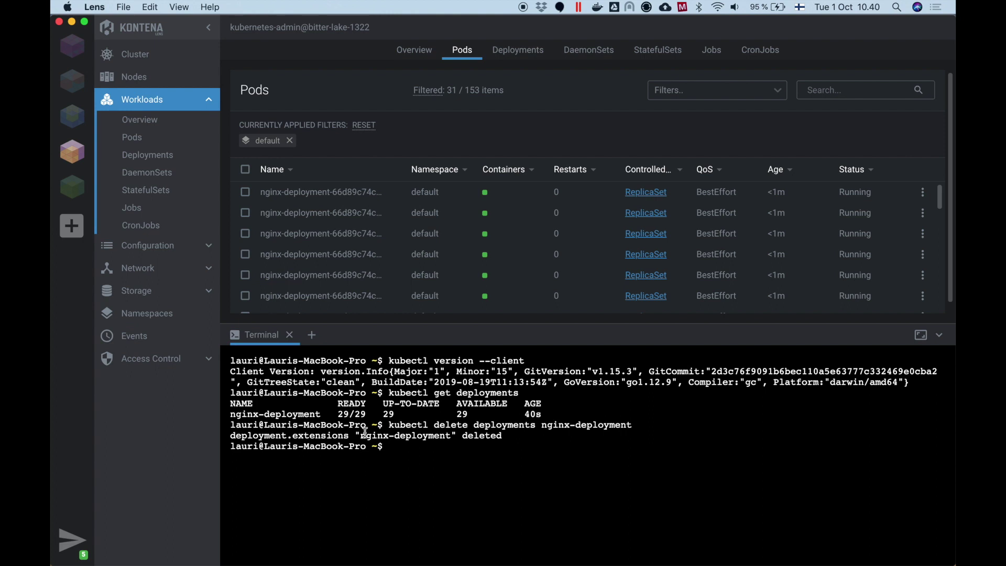
left_click(290, 336)
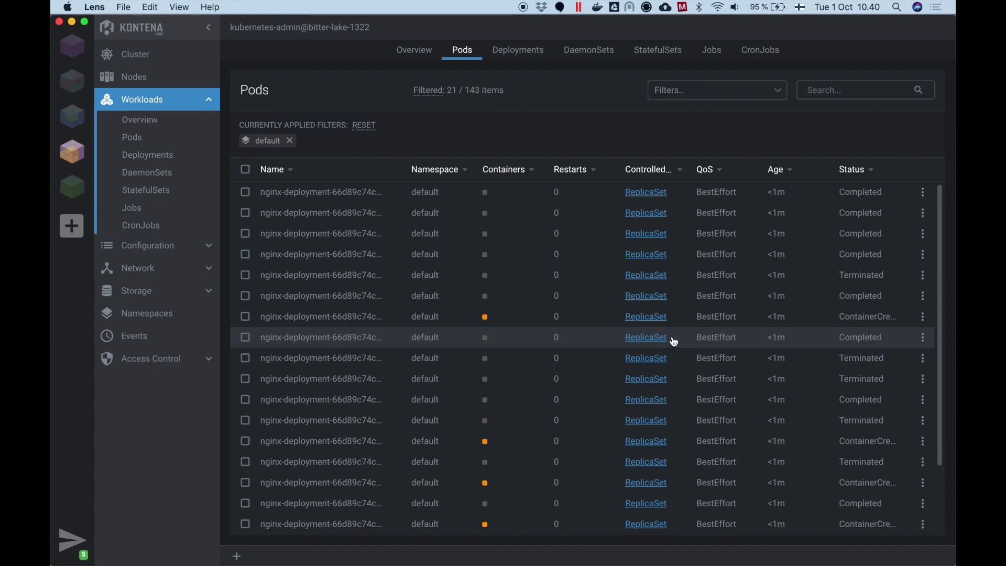